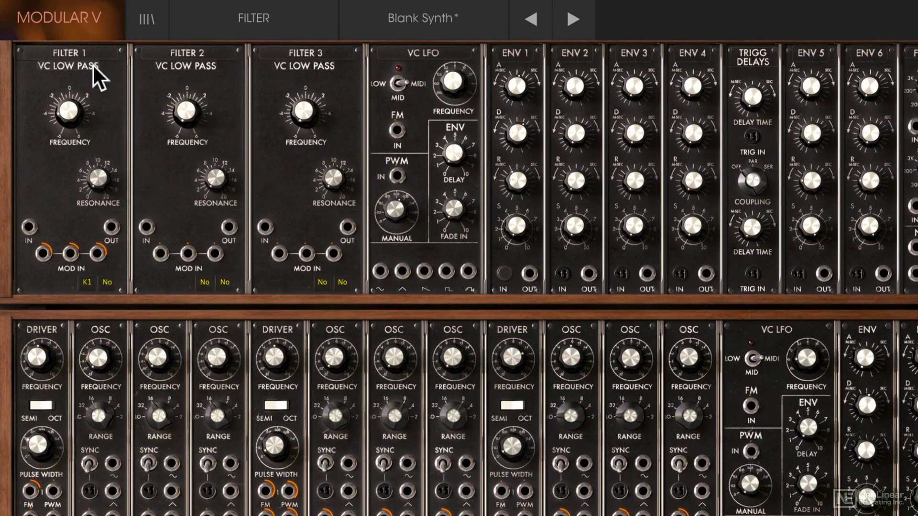
Swap module slot 1 from the VC low-pass Filter 1 to a Formant module
click(93, 64)
click(93, 64)
click(92, 64)
click(93, 52)
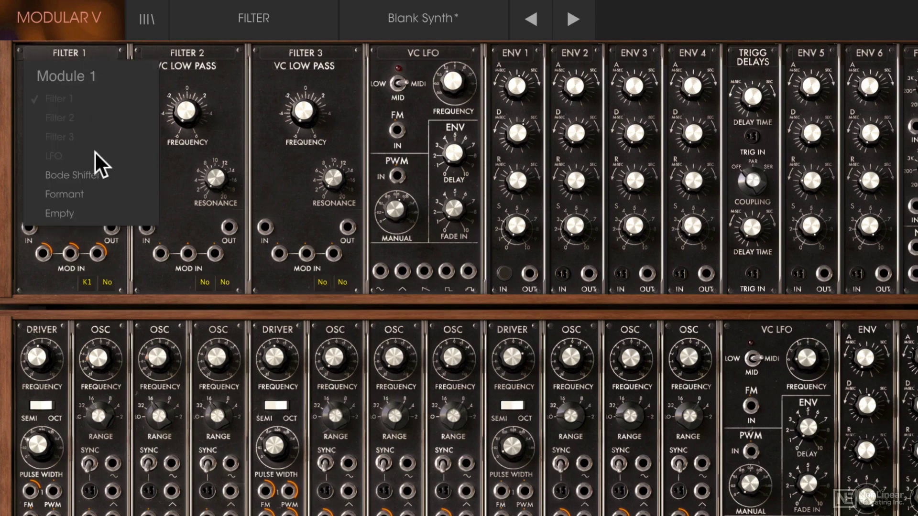
click(103, 189)
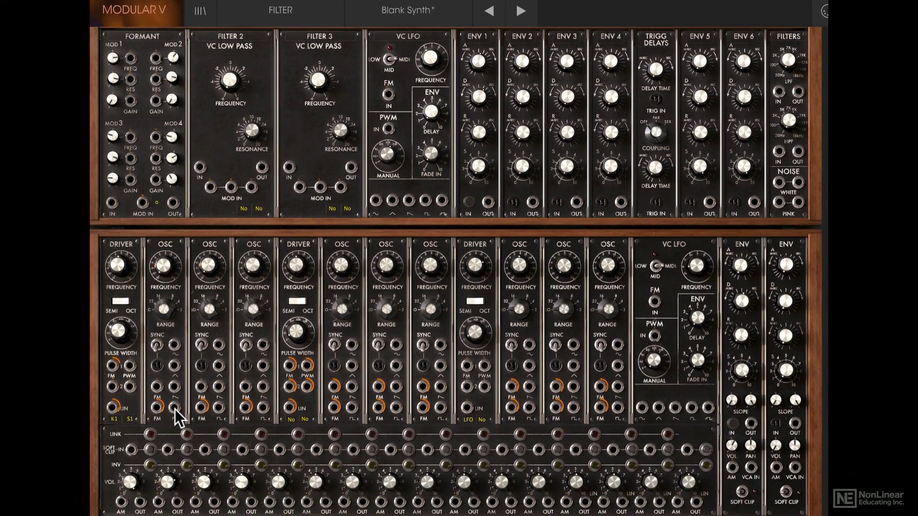
Cable the oscillator's square output into FORMANT IN, and FORMANT OUT into the VCA IN jack
drag(175, 408, 111, 199)
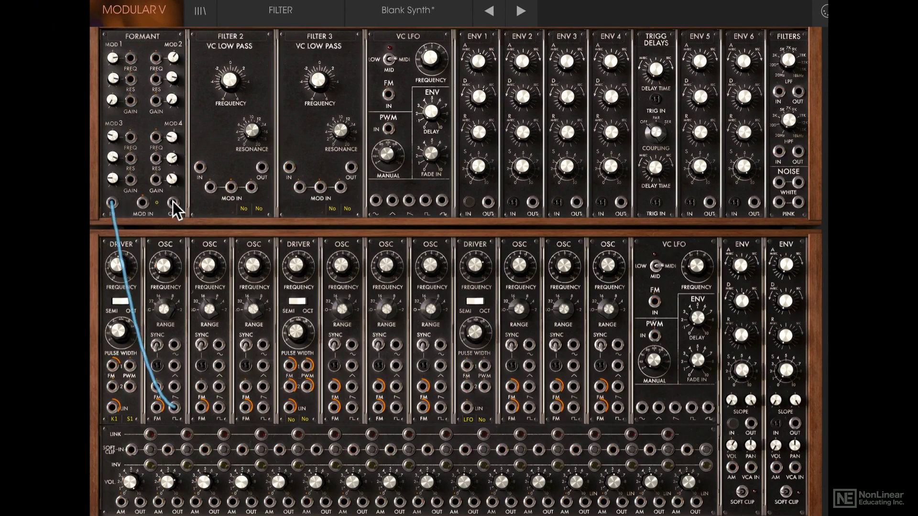
drag(173, 202, 750, 467)
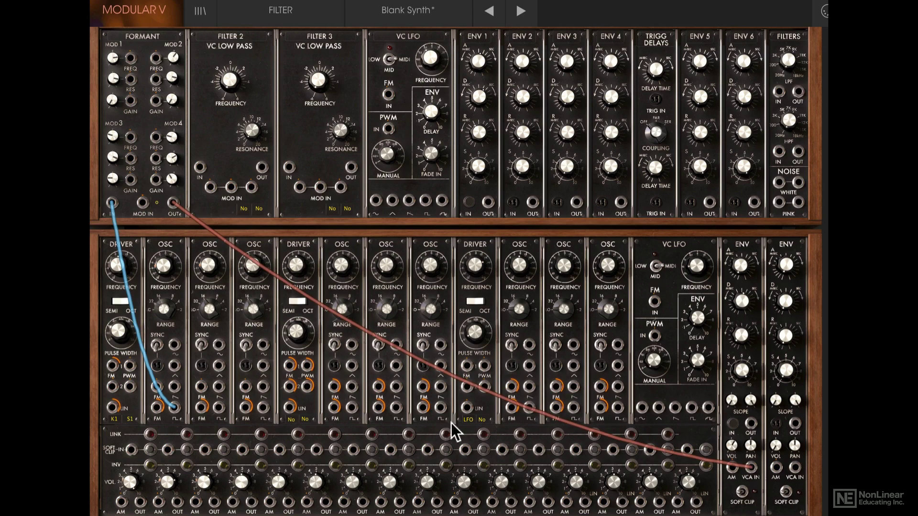
scroll(130, 419, down, 5)
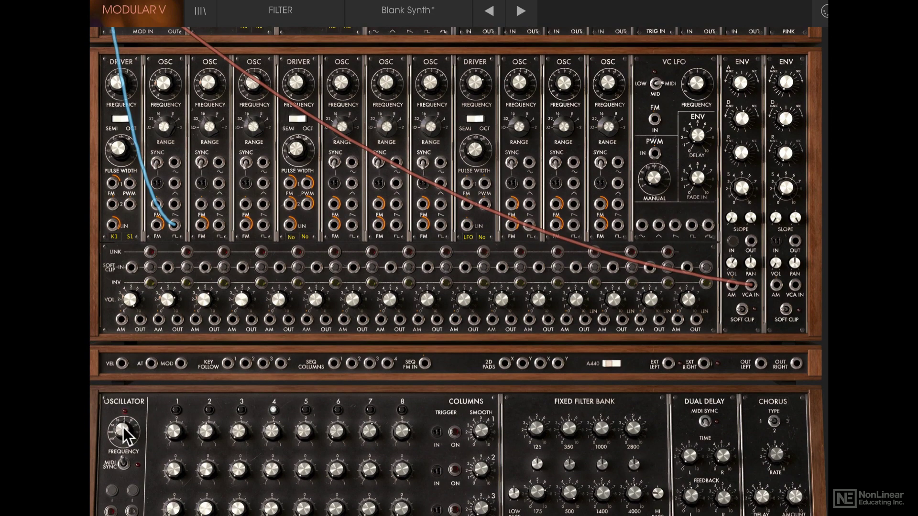
scroll(139, 377, up, 1)
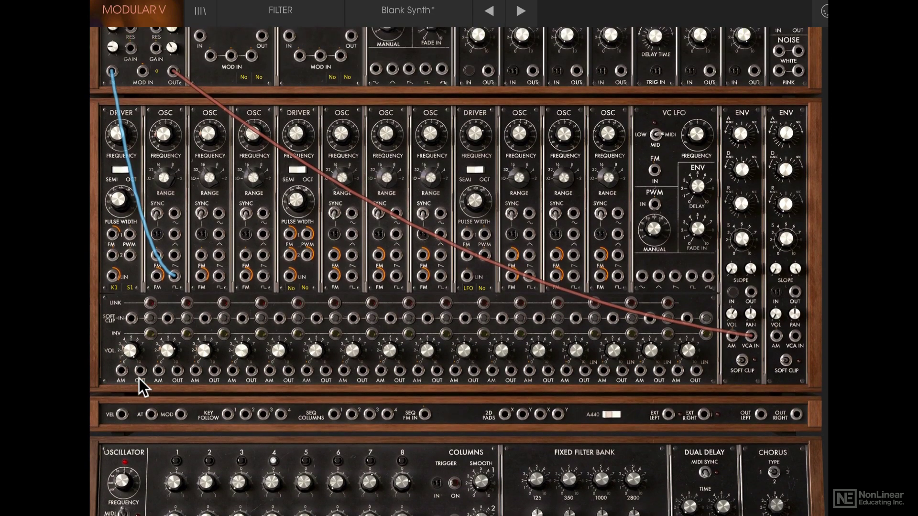
scroll(118, 307, up, 2)
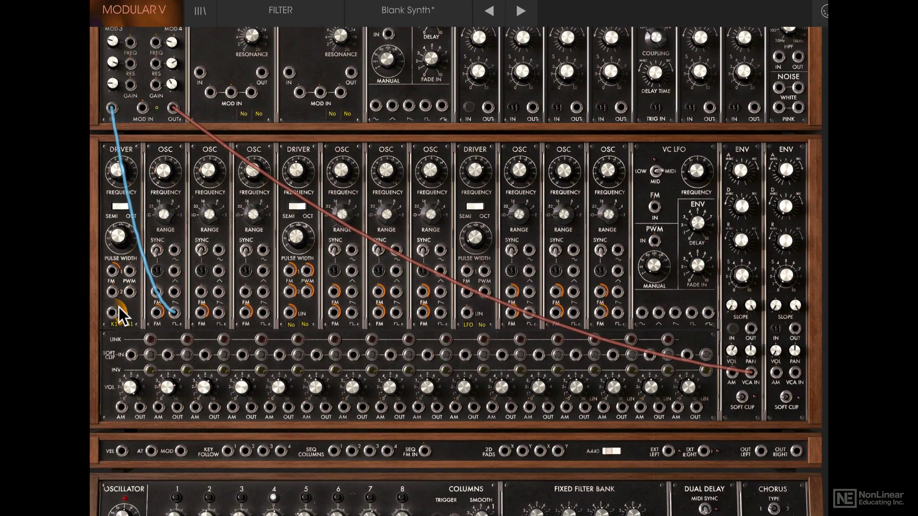
scroll(119, 307, up, 1)
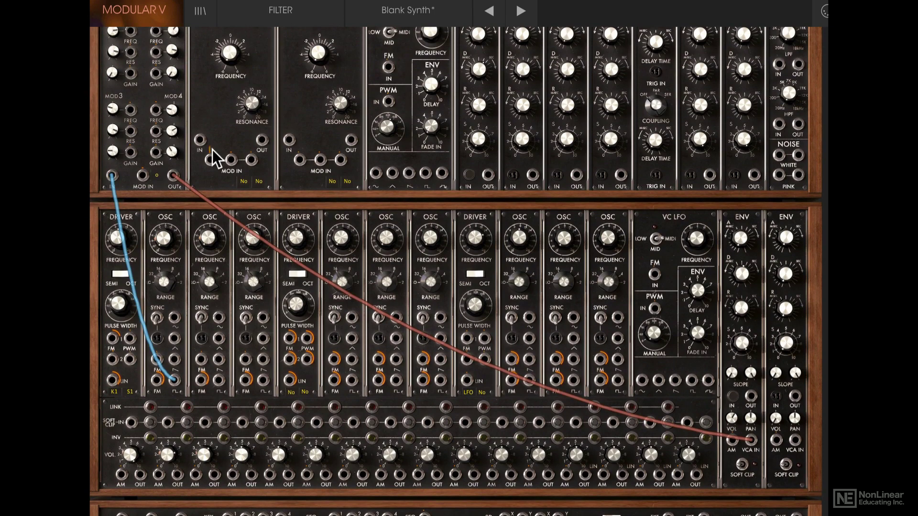
scroll(212, 149, up, 1)
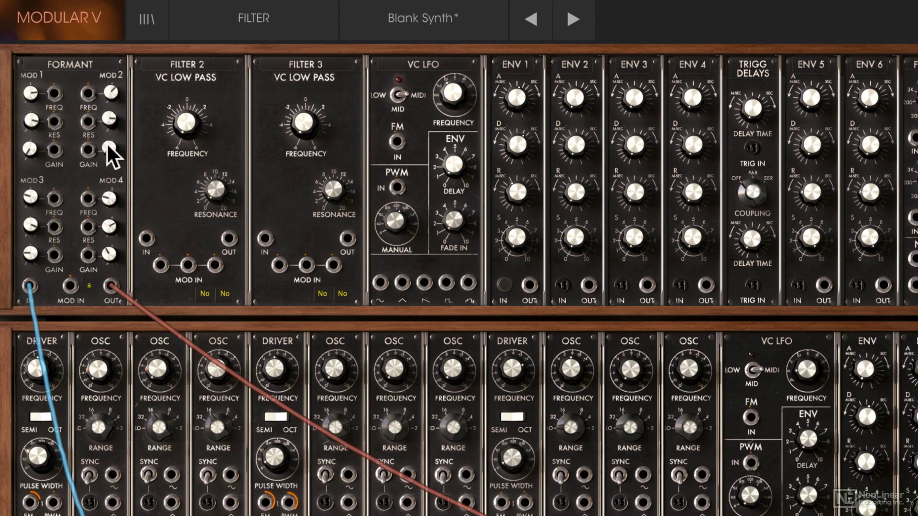
Set the Formant MOD 2 gain, then cable two VC LFO outputs into MOD 2 FREQ and MOD 4 FREQ
drag(108, 144, 114, 122)
drag(115, 156, 122, 62)
drag(381, 281, 87, 89)
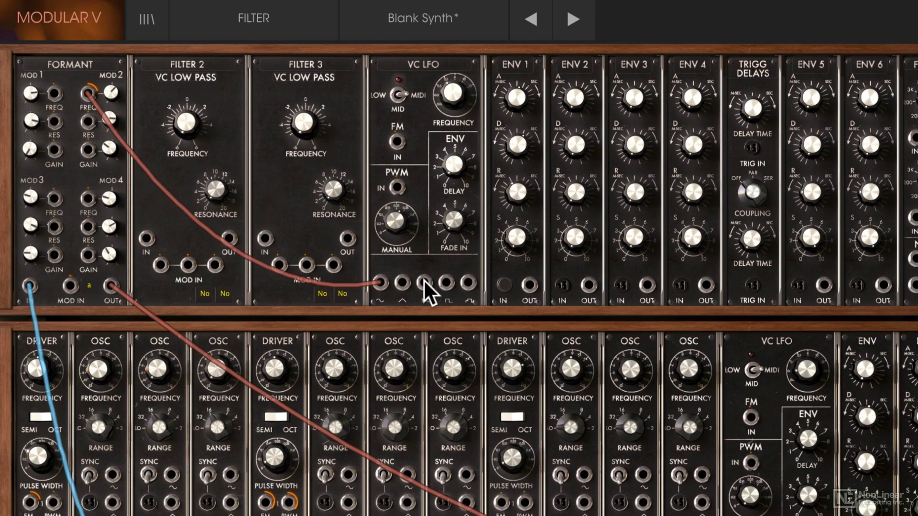
drag(424, 279, 87, 197)
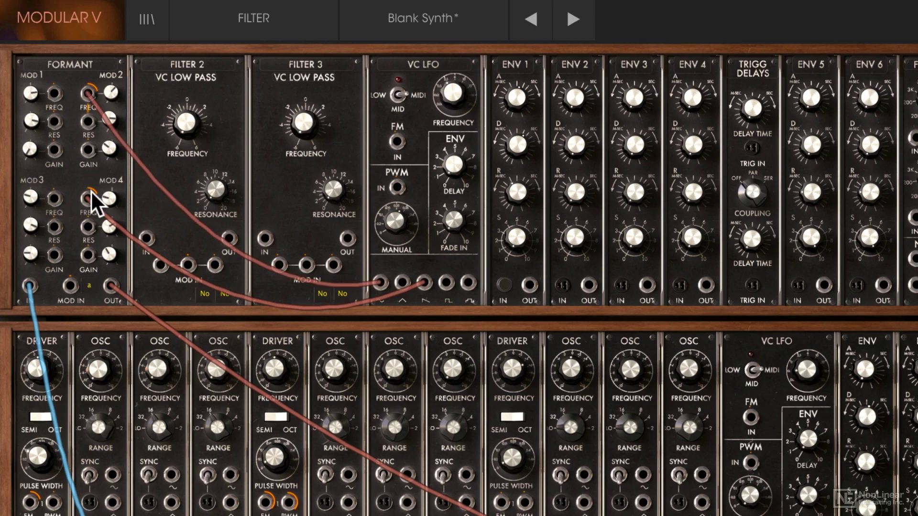
scroll(127, 353, down, 5)
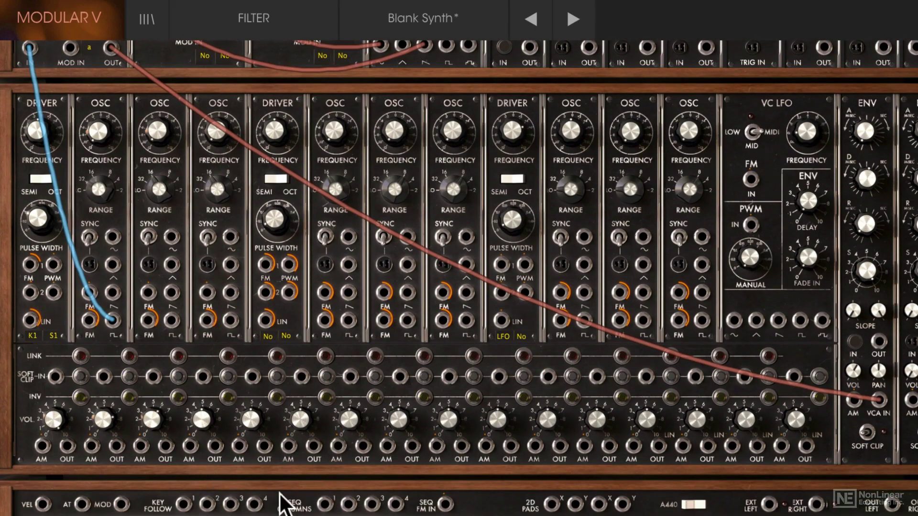
Cable sequencer columns 1 and 2 into the Formant's MOD 1 FREQ and MOD 3 FREQ inputs
drag(323, 503, 102, 54)
scroll(93, 26, up, 5)
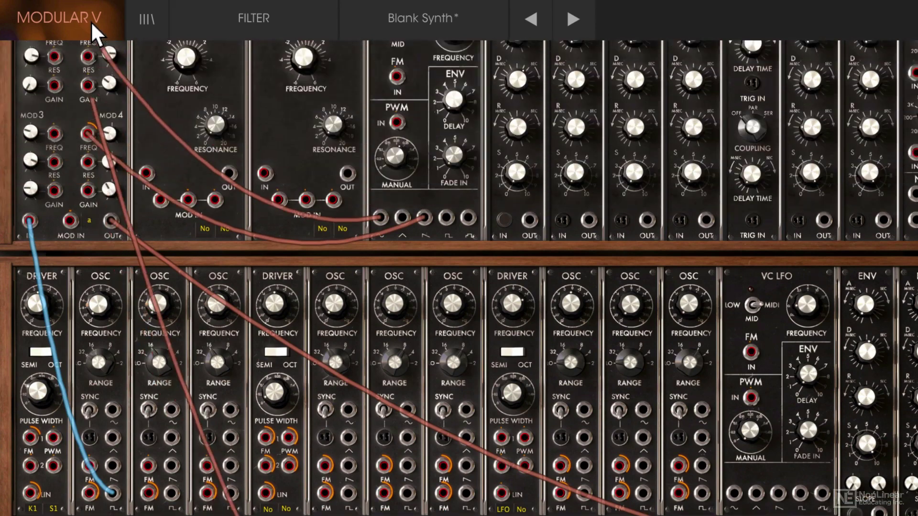
drag(87, 92, 34, 51)
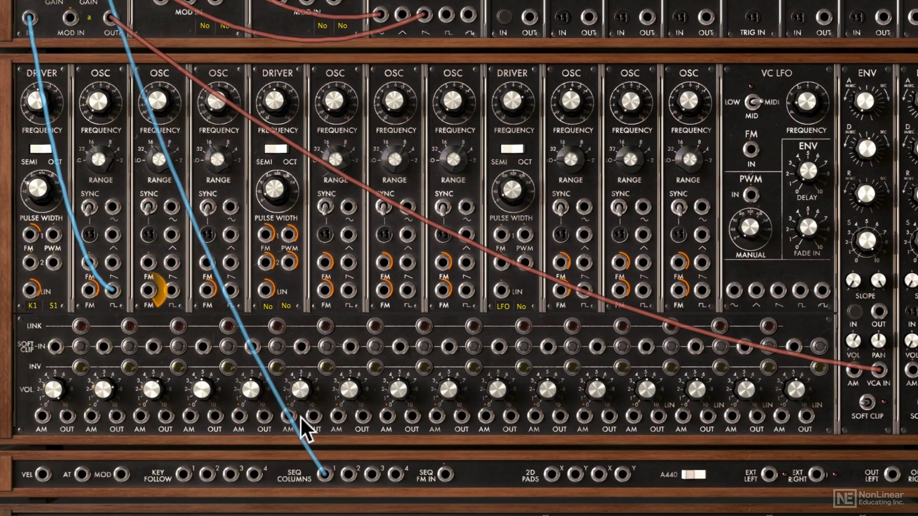
drag(345, 472, 49, 194)
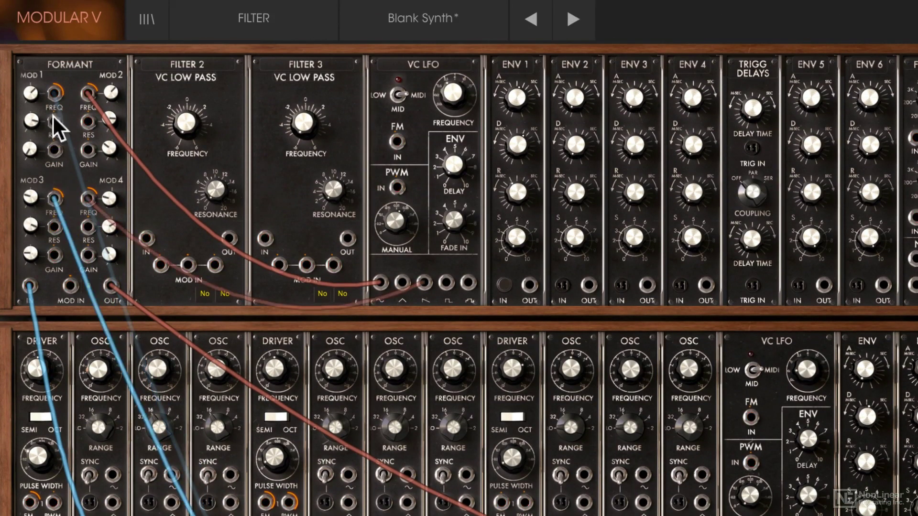
scroll(50, 316, down, 5)
scroll(51, 316, down, 2)
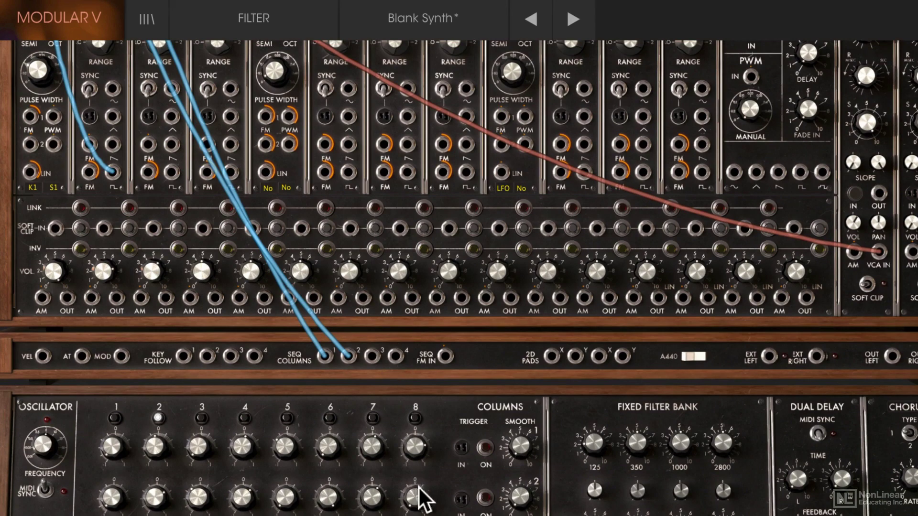
scroll(220, 211, up, 10)
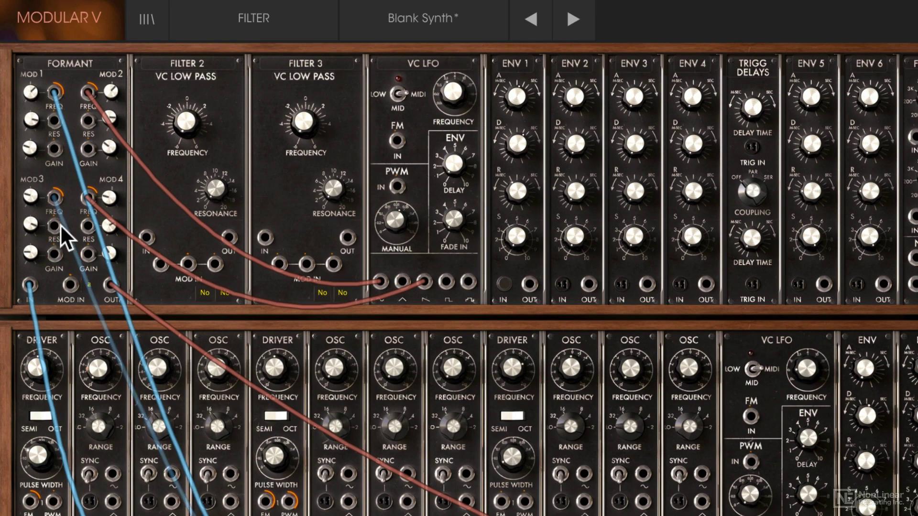
Cable sequencer column 3 into Formant MOD 3 RES and begin a cable from the LFO triangle output
scroll(144, 293, down, 5)
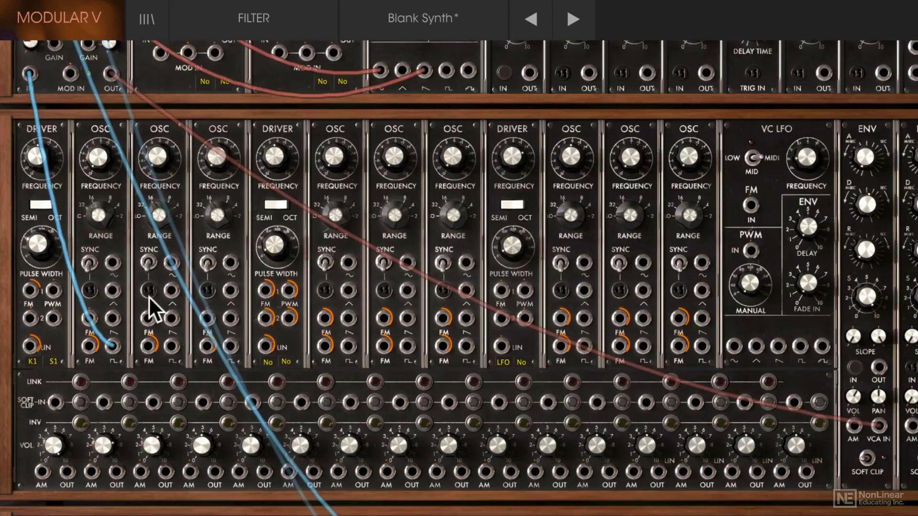
drag(368, 511, 88, 75)
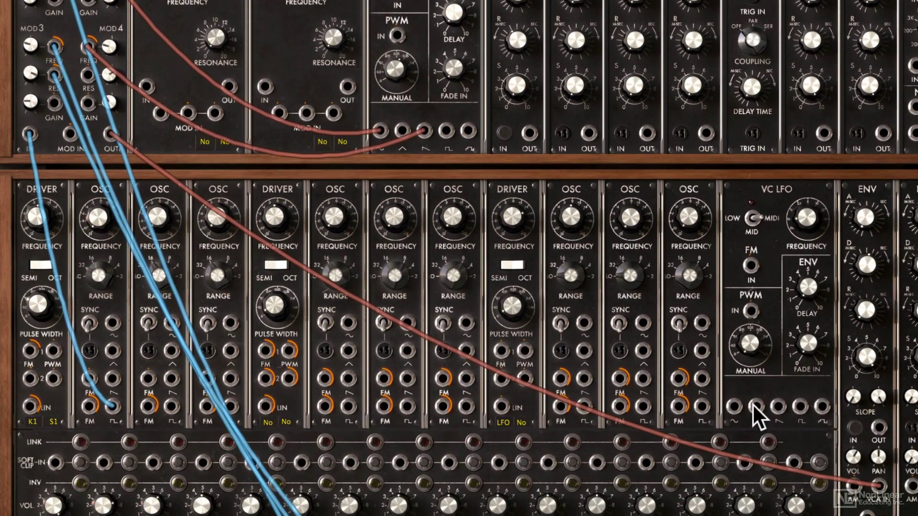
drag(753, 405, 70, 134)
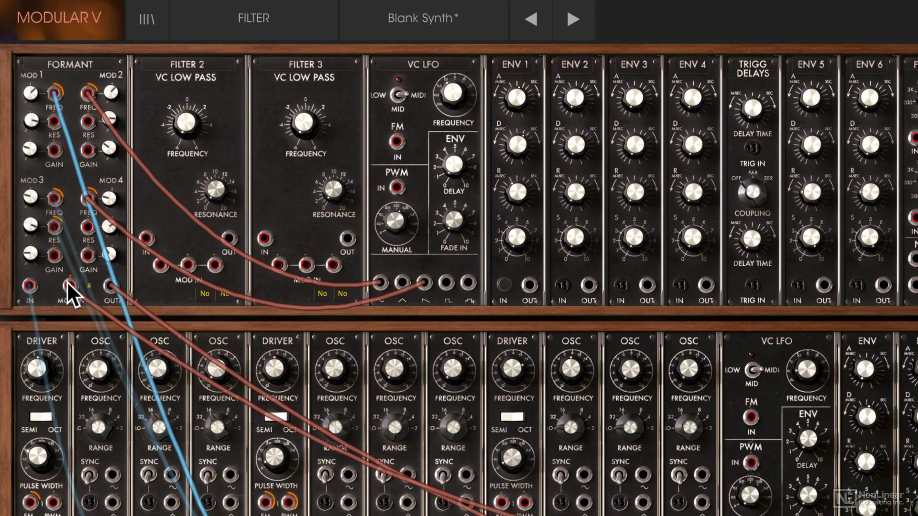
Plug the VC LFO triangle cable into FORMANT MOD IN and set the sequencer running
drag(67, 285, 71, 282)
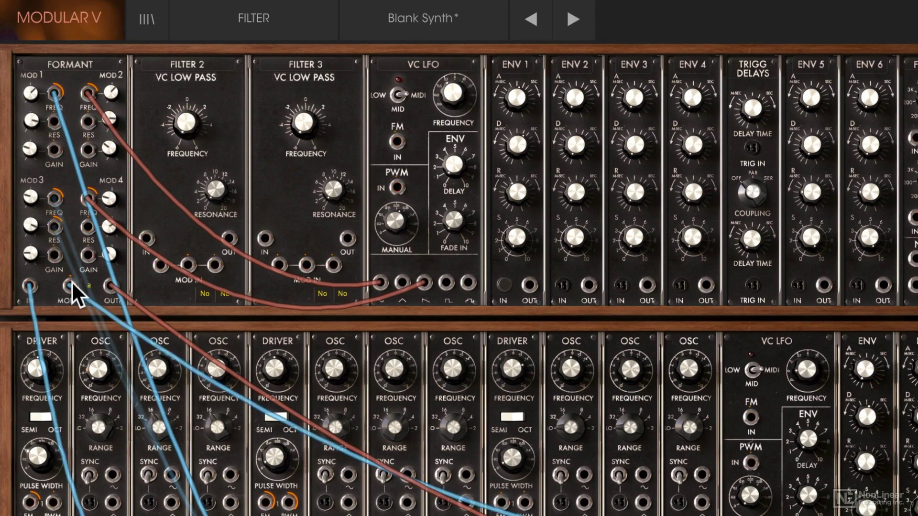
click(63, 204)
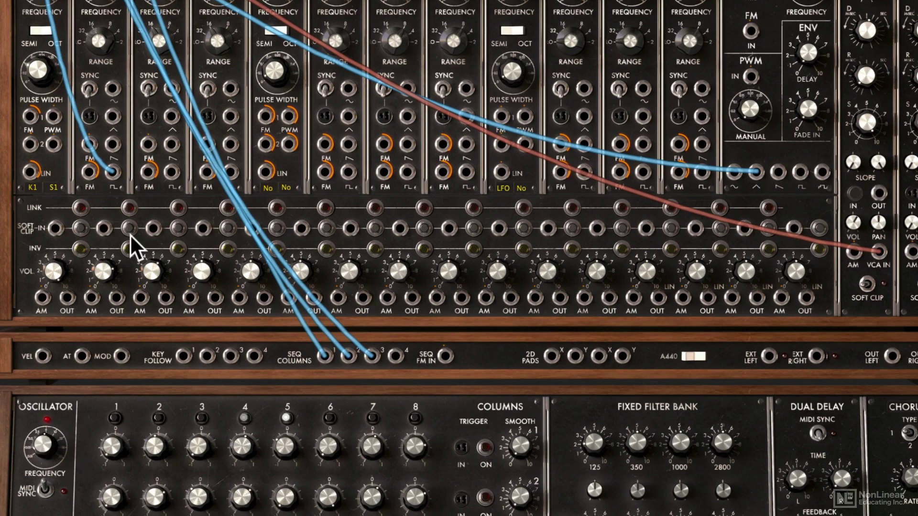
scroll(129, 268, up, 6)
scroll(130, 302, up, 2)
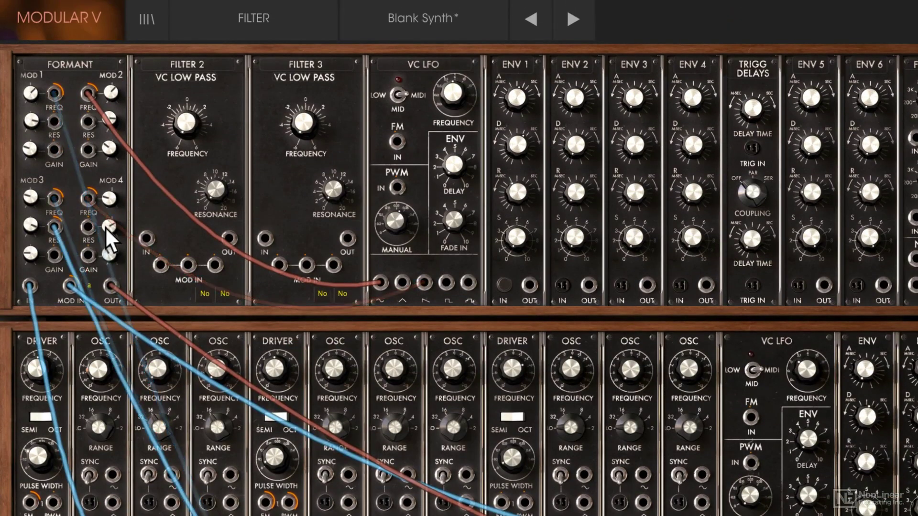
Turn the FORMANT MOD 4 GAIN knob to a new level
drag(105, 247, 114, 387)
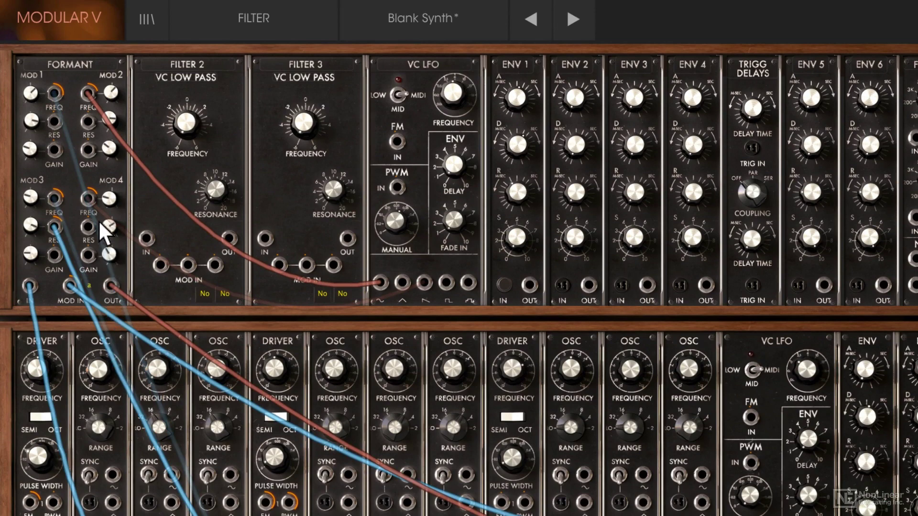